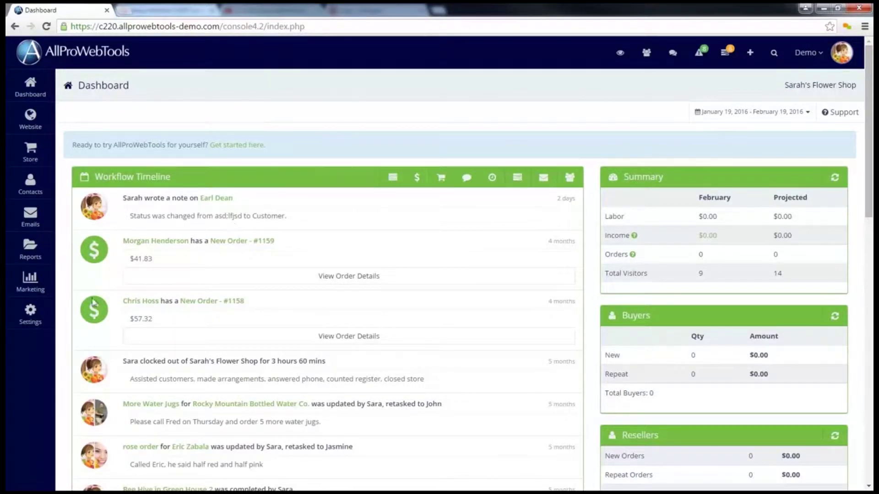
Step: Add the Email Marketing add-on ($10.00/month) from the Available WebTools list
{"action": "mouse_move", "coordinate": [42, 318]}
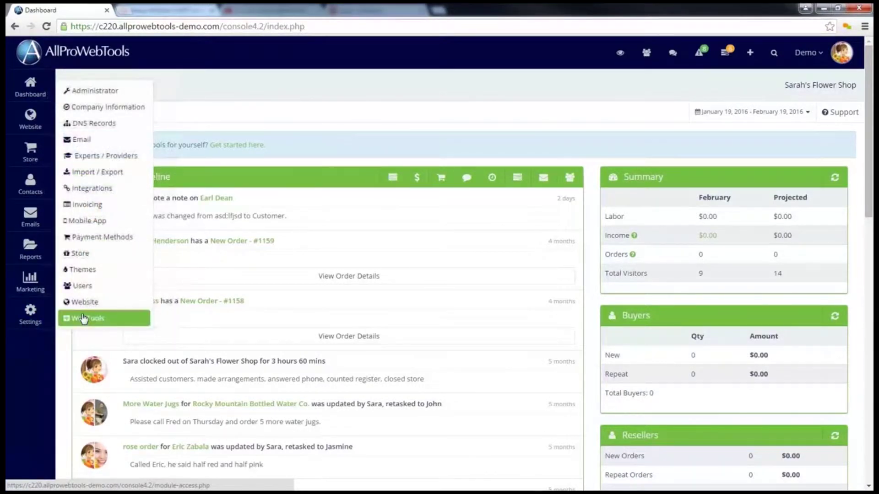
{"action": "left_click", "coordinate": [82, 318]}
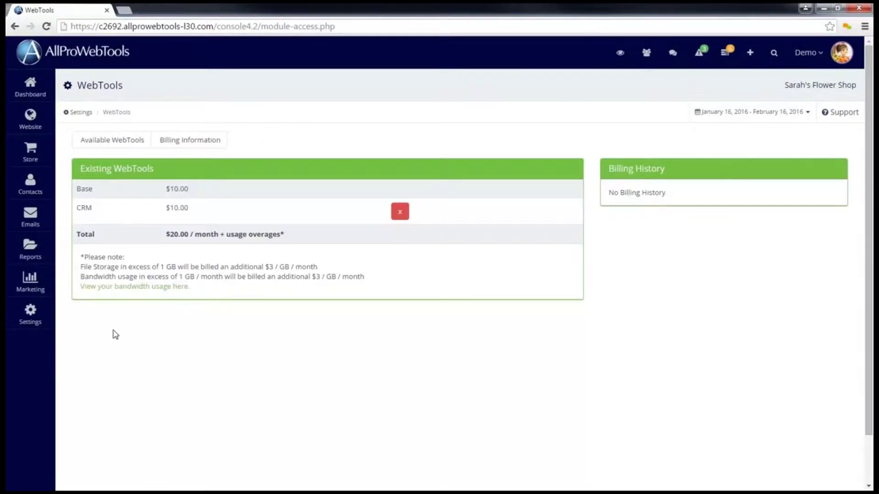
{"action": "left_click", "coordinate": [126, 140]}
{"action": "scroll", "coordinate": [259, 196], "scroll_direction": "down", "scroll_amount": 5}
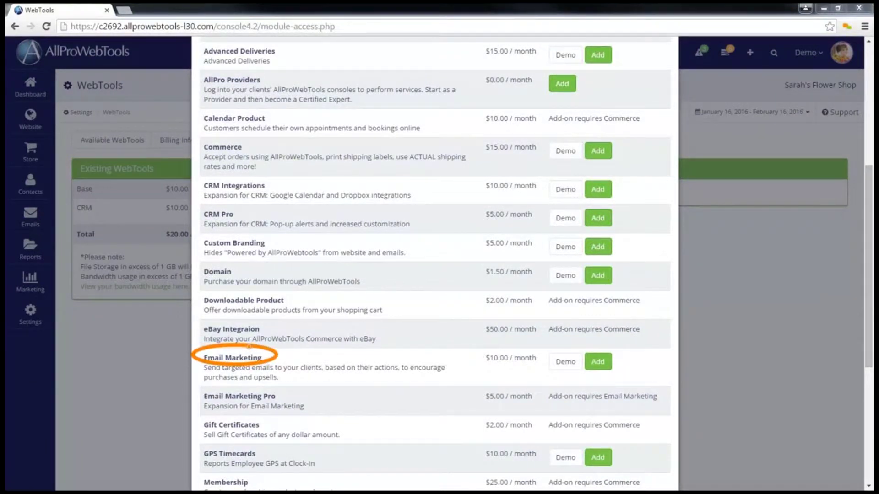
{"action": "left_click", "coordinate": [603, 365]}
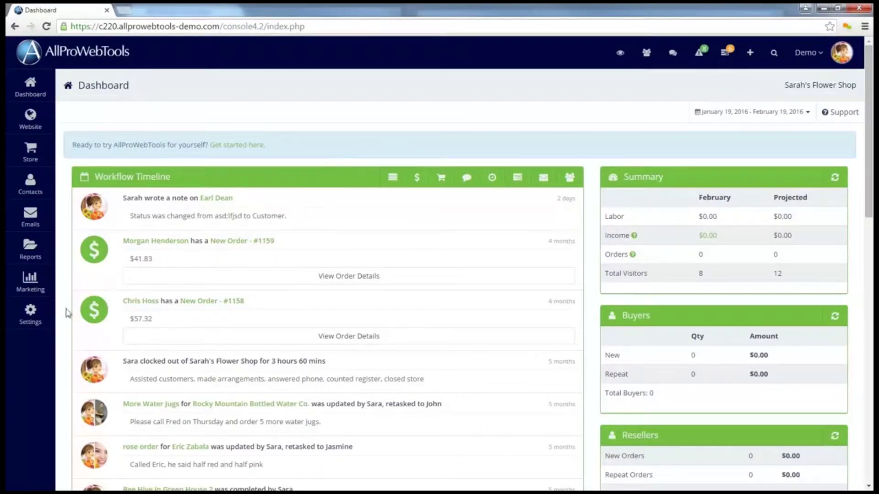
{"action": "mouse_move", "coordinate": [60, 311]}
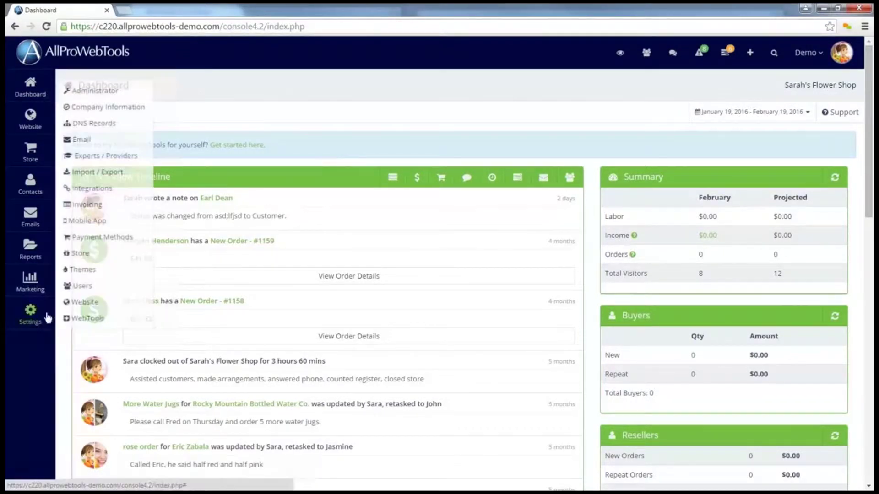
{"action": "left_click", "coordinate": [97, 145]}
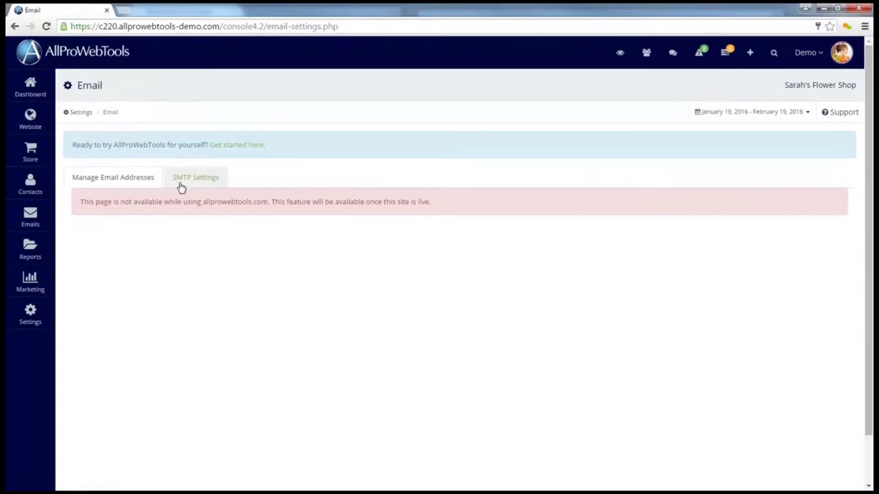
{"action": "left_click", "coordinate": [203, 186]}
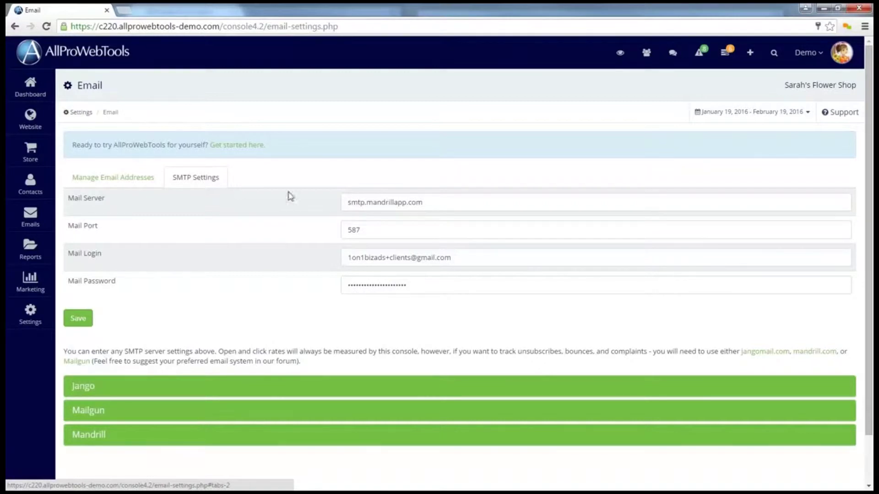
{"action": "left_click", "coordinate": [844, 119]}
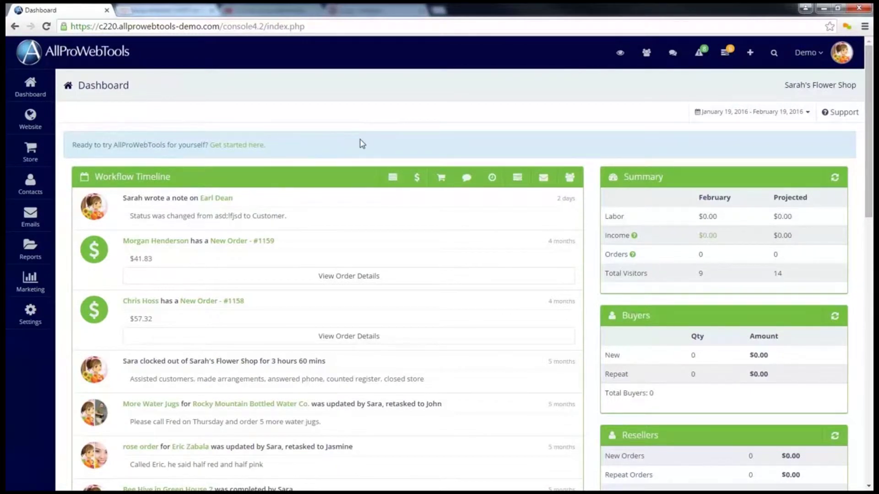
Step: Start a new email from the View Emails list
{"action": "mouse_move", "coordinate": [43, 225]}
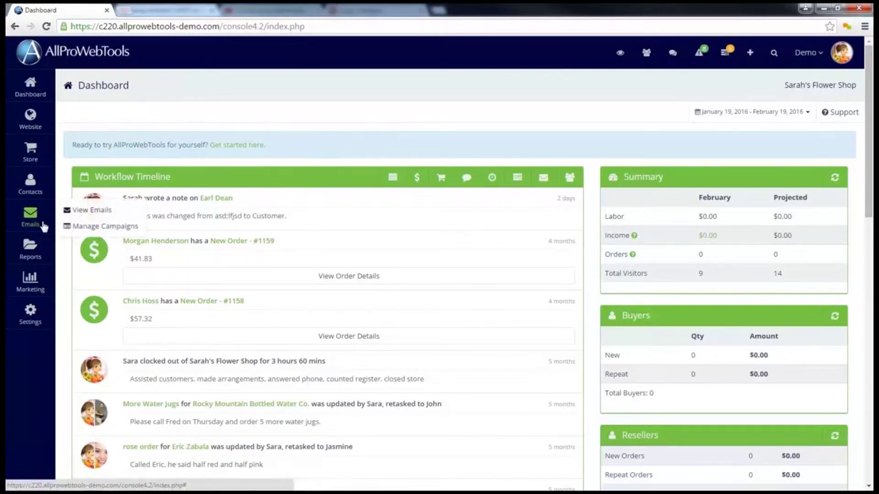
{"action": "left_click", "coordinate": [94, 213]}
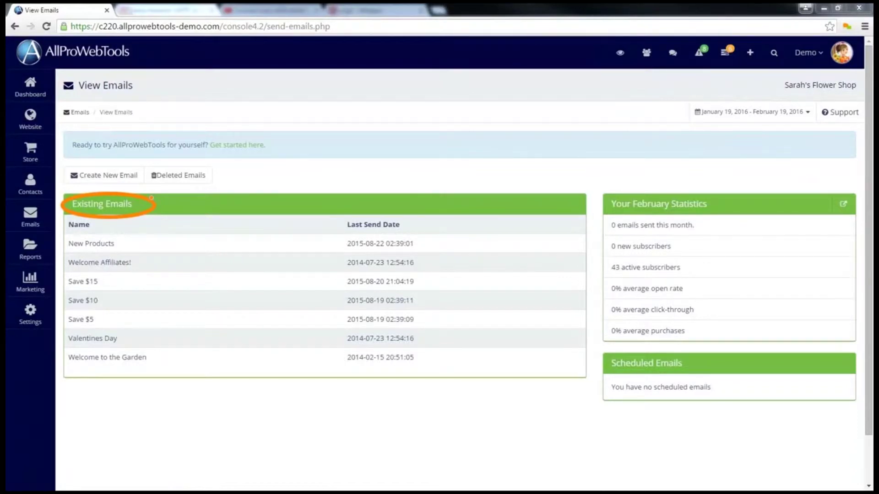
{"action": "left_click", "coordinate": [100, 179]}
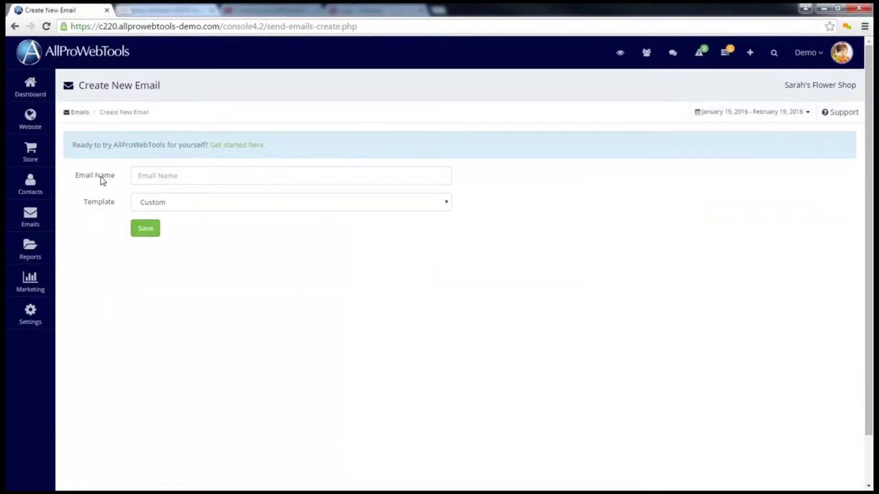
Step: Name the email 'February Newsletter', keep the Custom template, and save it
{"action": "left_click", "coordinate": [167, 174]}
{"action": "type", "text": "Februar"}
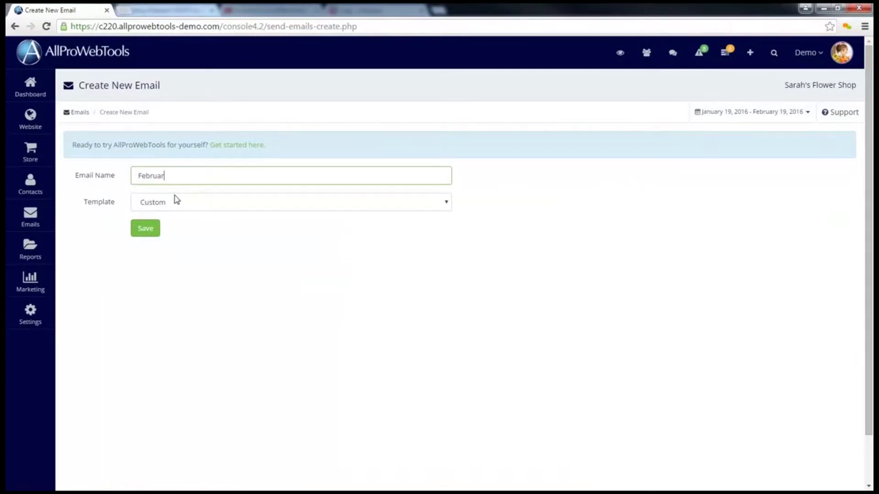
{"action": "type", "text": "y Newsletter"}
{"action": "left_click", "coordinate": [216, 202]}
{"action": "left_click", "coordinate": [192, 282]}
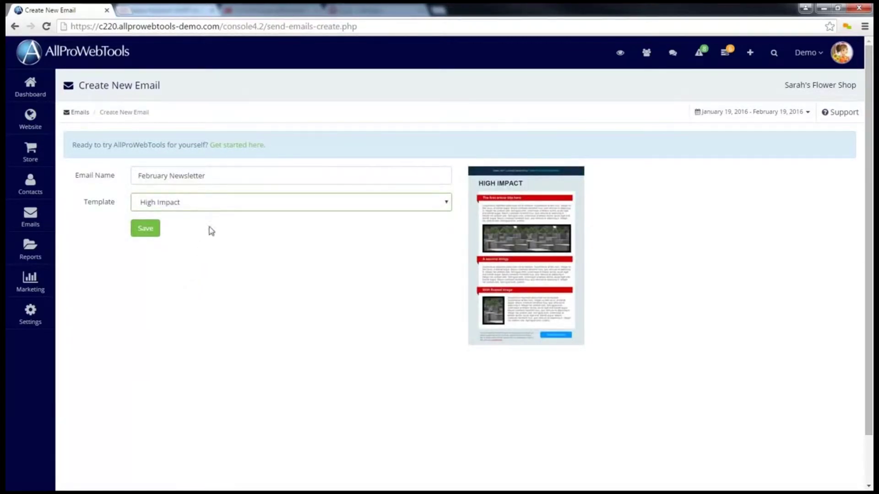
{"action": "left_click", "coordinate": [211, 204]}
{"action": "left_click", "coordinate": [197, 218]}
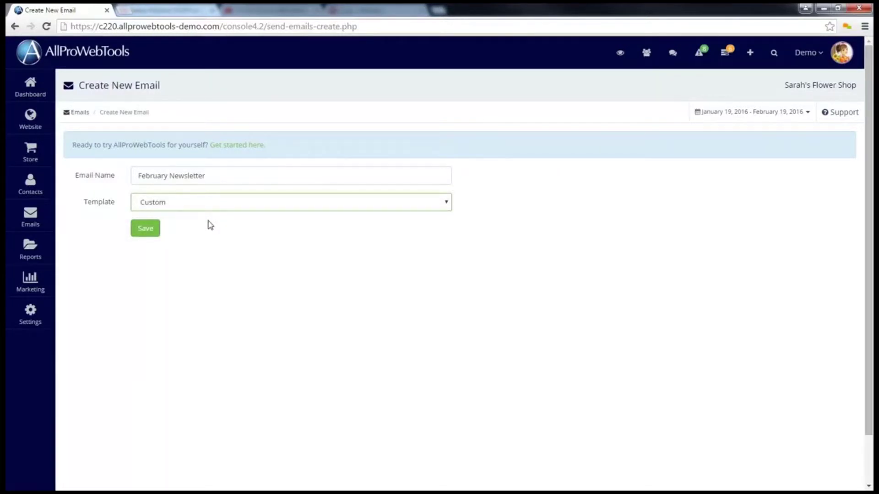
{"action": "left_click", "coordinate": [145, 232]}
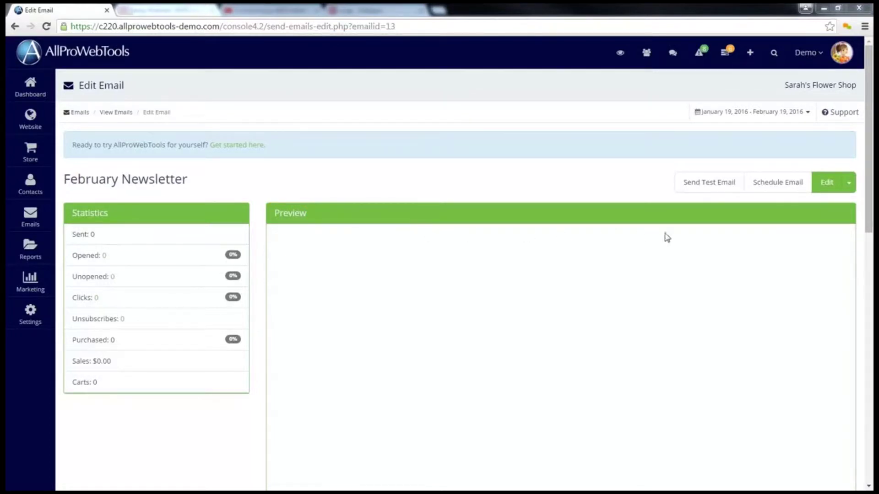
Step: Set the subject line to 'Hello {FIRST}', leaving From Name and From Email Address blank
{"action": "left_click", "coordinate": [832, 184]}
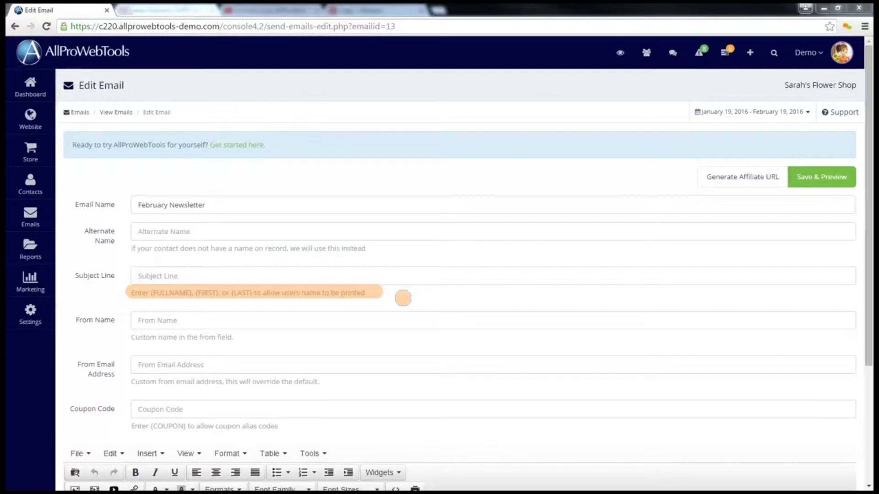
{"action": "left_click", "coordinate": [243, 284]}
{"action": "type", "text": "Hello "}
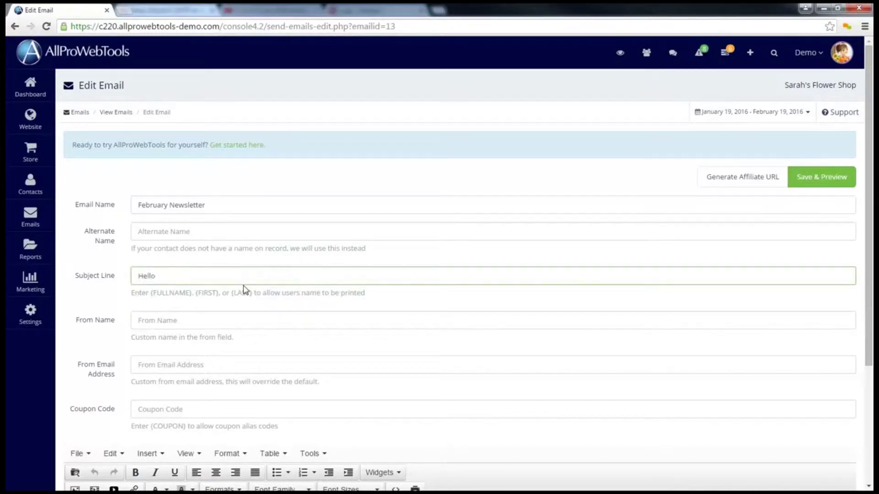
{"action": "type", "text": "{FIRST}"}
{"action": "left_click", "coordinate": [211, 284]}
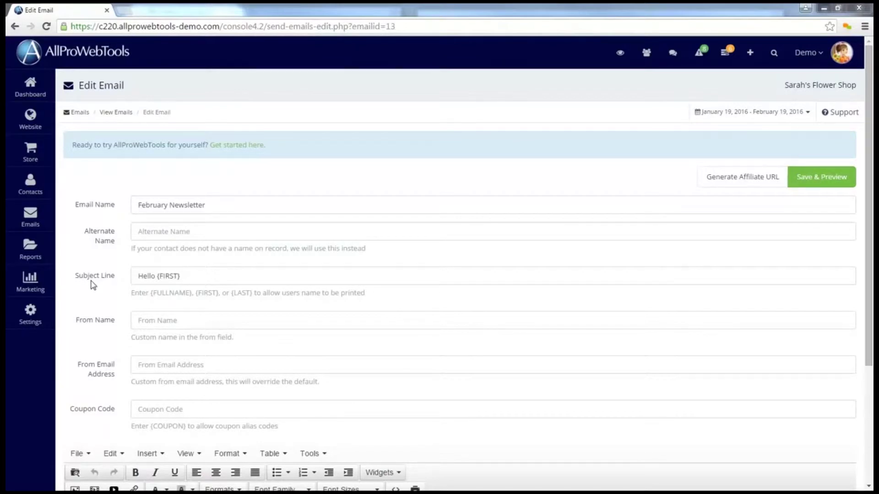
{"action": "mouse_move", "coordinate": [103, 252]}
{"action": "left_mouse_down"}
{"action": "mouse_move", "coordinate": [130, 239]}
{"action": "mouse_move", "coordinate": [71, 231]}
{"action": "mouse_move", "coordinate": [112, 254]}
{"action": "left_mouse_up"}
{"action": "mouse_move", "coordinate": [78, 328]}
{"action": "left_mouse_down"}
{"action": "mouse_move", "coordinate": [118, 320]}
{"action": "mouse_move", "coordinate": [73, 326]}
{"action": "mouse_move", "coordinate": [91, 330]}
{"action": "mouse_move", "coordinate": [70, 360]}
{"action": "mouse_move", "coordinate": [116, 359]}
{"action": "mouse_move", "coordinate": [84, 354]}
{"action": "left_mouse_up"}
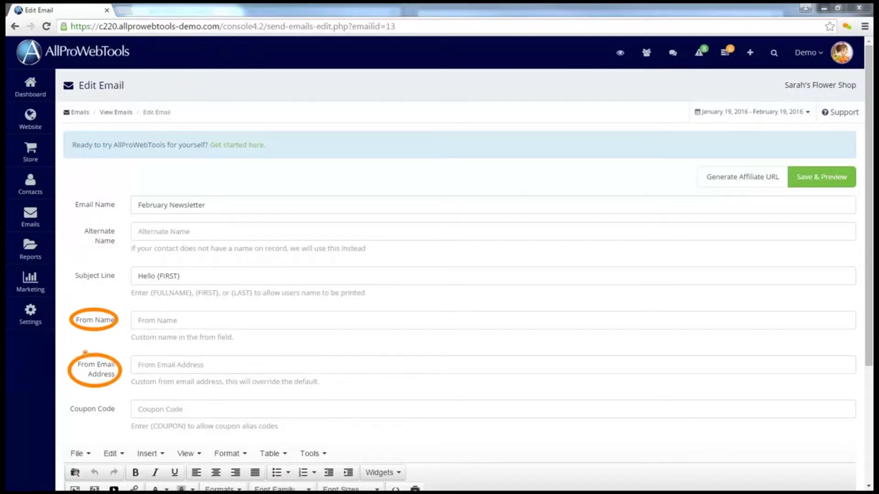
Step: Paste the Hello {FIRST}! Networking 2016 Dinner Event greeting into the body and Save & Preview
{"action": "scroll", "coordinate": [84, 353], "scroll_direction": "down", "scroll_amount": 4}
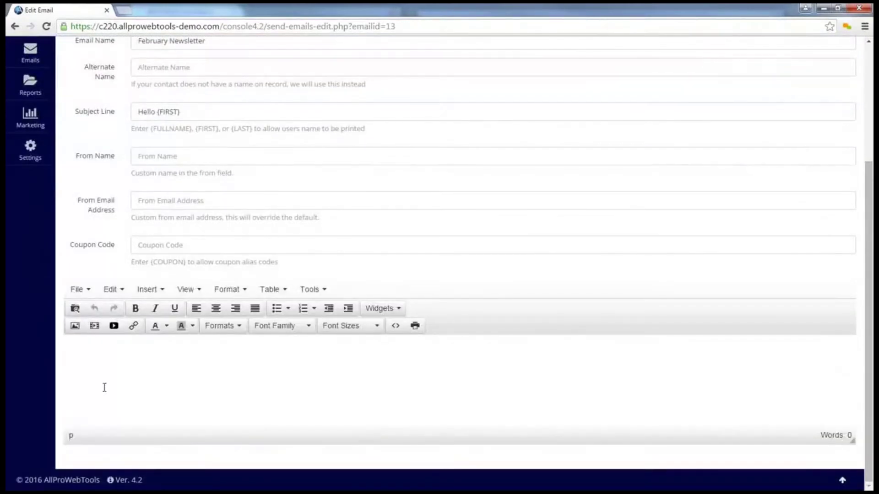
{"action": "left_click", "coordinate": [128, 392]}
{"action": "type", "text": "Hello {FIRST}! It was wonderful to meet you at the Networking 2016 Dinner Event! I hope to stay in contact with you!"}
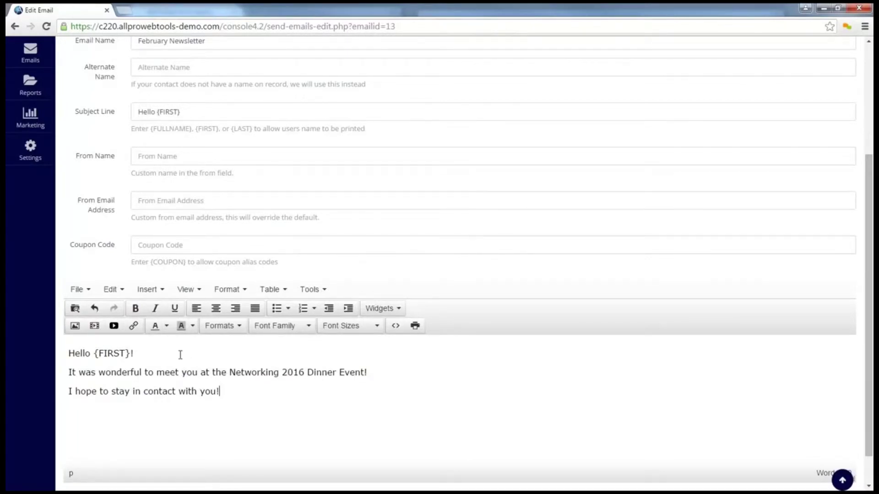
{"action": "scroll", "coordinate": [180, 355], "scroll_direction": "up", "scroll_amount": 4}
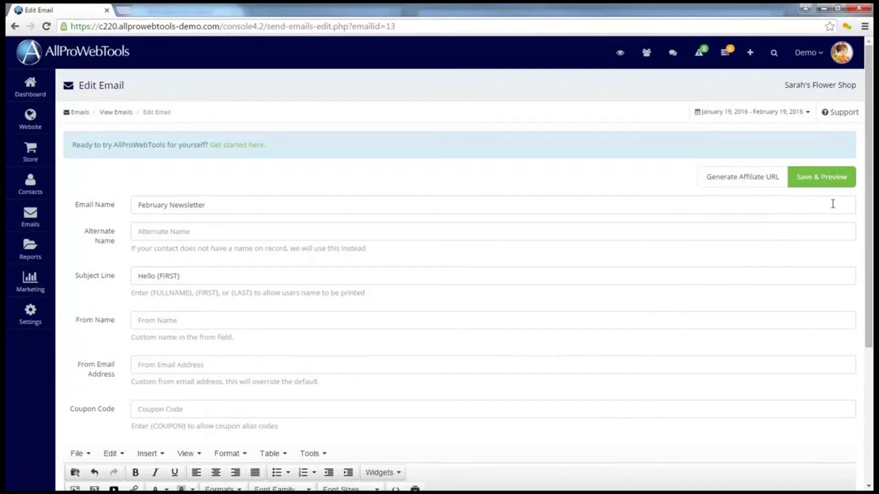
{"action": "left_click", "coordinate": [835, 184]}
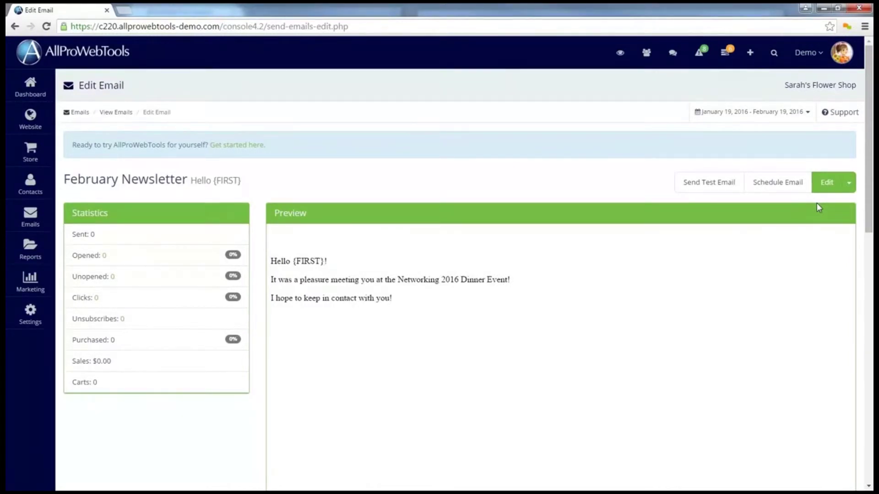
Step: Send a test copy of the newsletter to the test e-mail address
{"action": "left_click", "coordinate": [701, 183]}
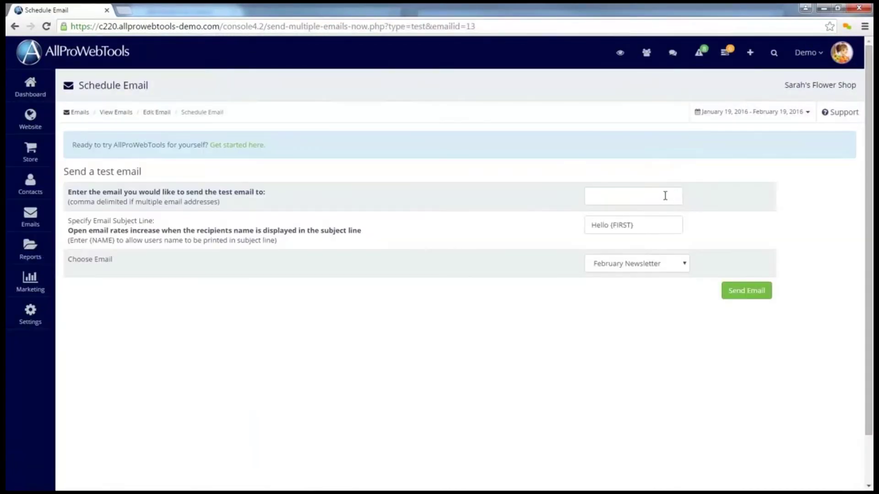
{"action": "left_click", "coordinate": [665, 196]}
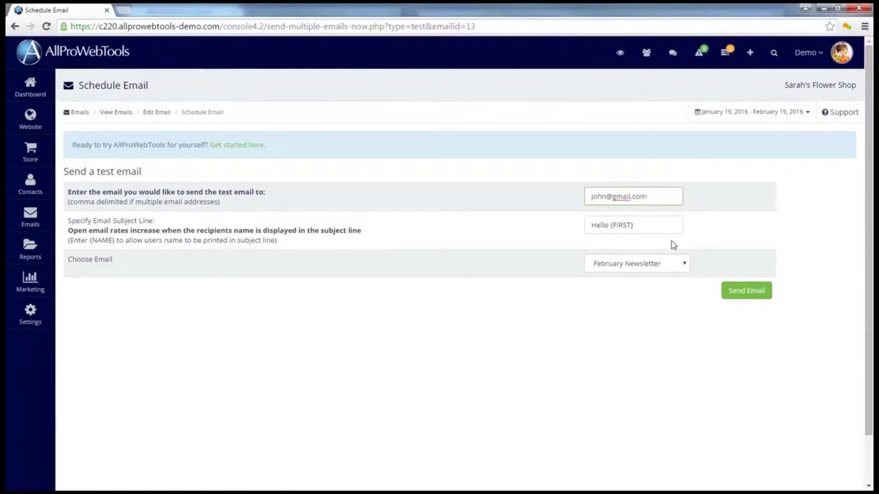
{"action": "left_click", "coordinate": [737, 296]}
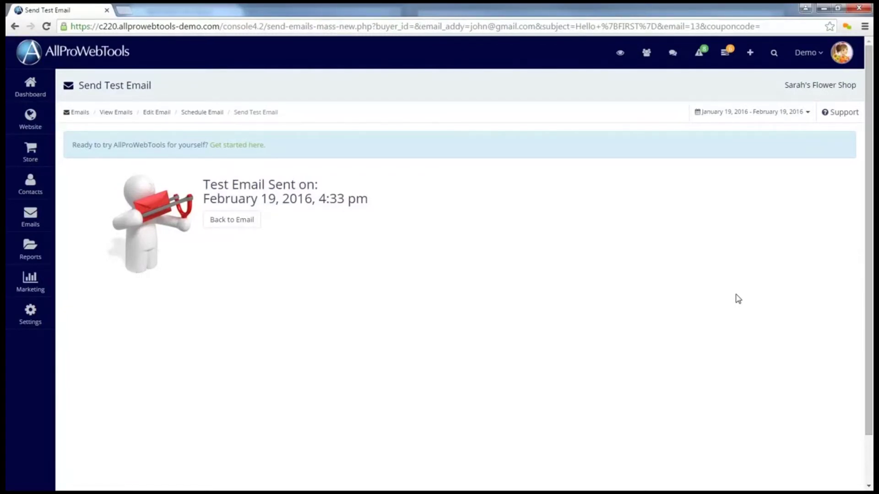
{"action": "left_click", "coordinate": [224, 223]}
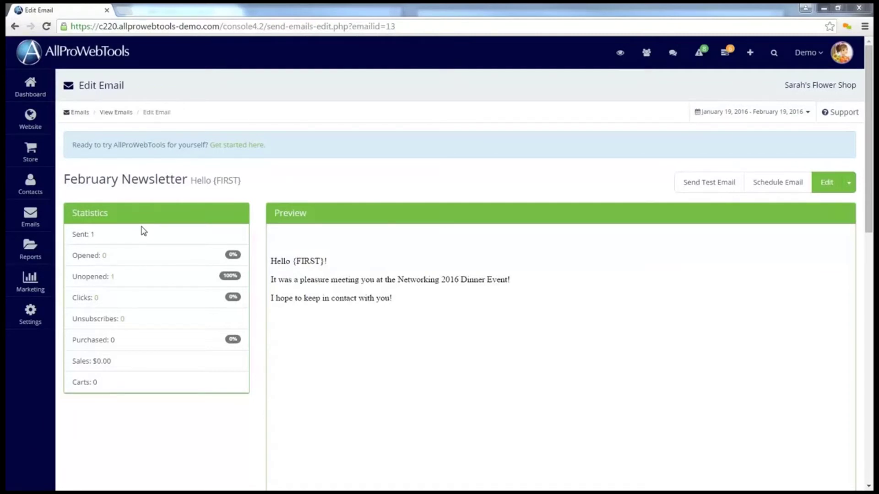
{"action": "left_click", "coordinate": [113, 276]}
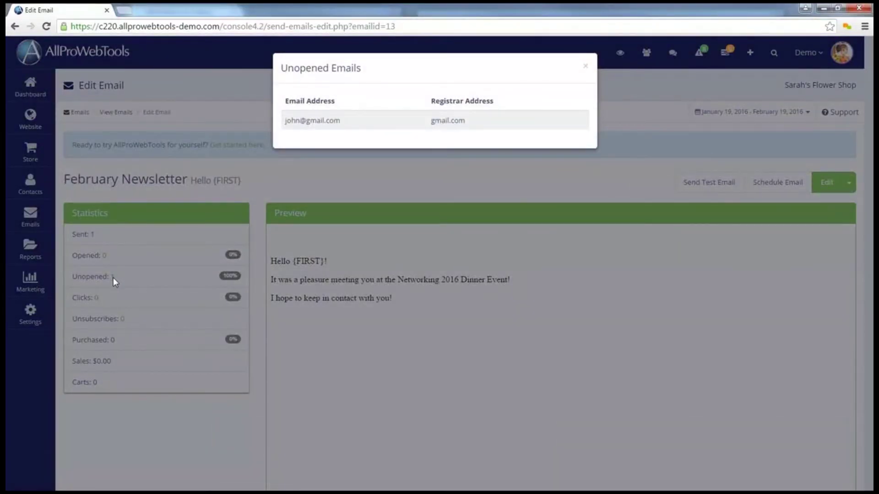
{"action": "left_click", "coordinate": [118, 277]}
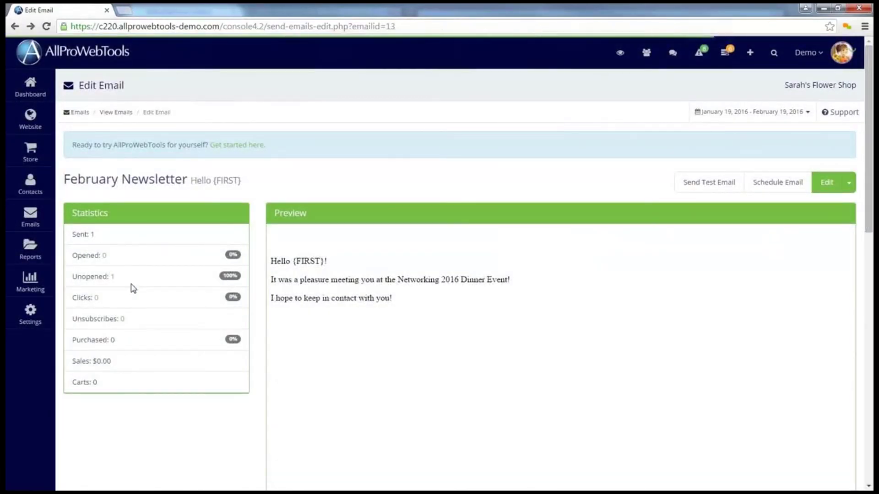
Step: Choose the Buyers, Leads and Garden Group recipients and set Clear Stats to Yes
{"action": "left_click", "coordinate": [781, 190]}
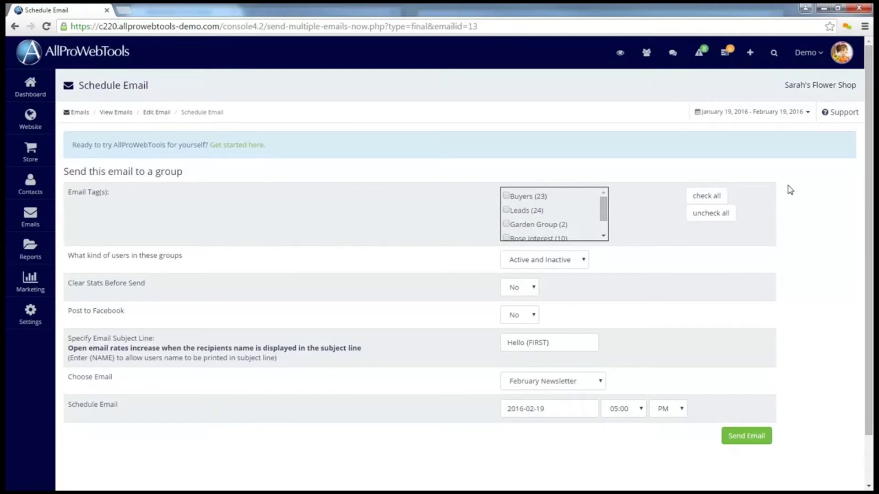
{"action": "left_click", "coordinate": [507, 196]}
{"action": "left_click", "coordinate": [506, 210]}
{"action": "left_click", "coordinate": [506, 224]}
{"action": "left_click", "coordinate": [527, 289]}
{"action": "left_click", "coordinate": [517, 313]}
Step: Schedule the send for February 25, 2016 at 07:00 and view the emails list
{"action": "left_click", "coordinate": [575, 408]}
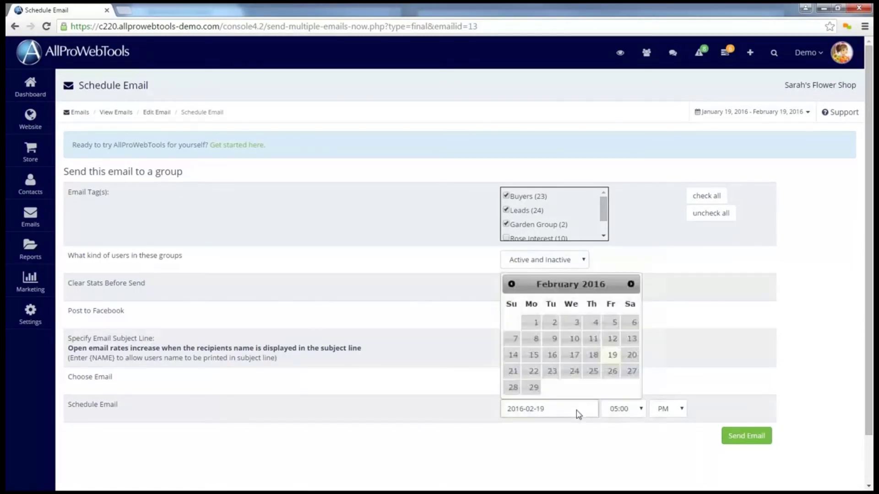
{"action": "left_click", "coordinate": [593, 371]}
{"action": "left_click", "coordinate": [627, 409]}
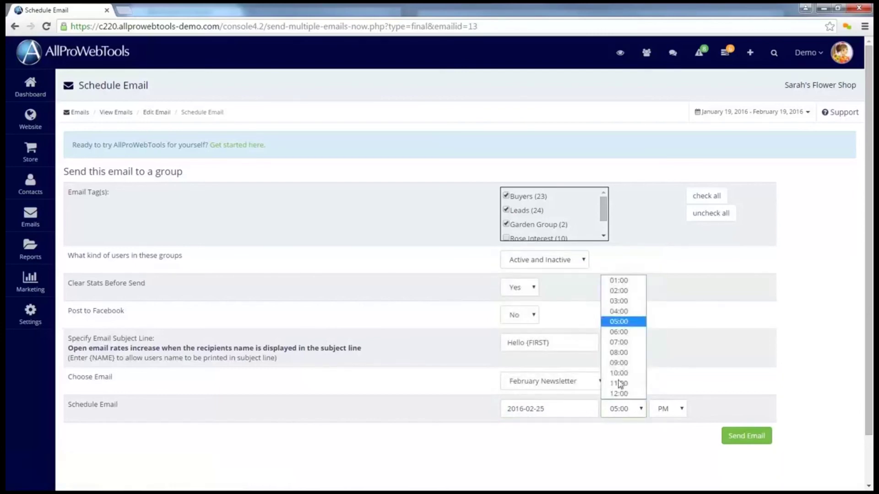
{"action": "left_click", "coordinate": [625, 342]}
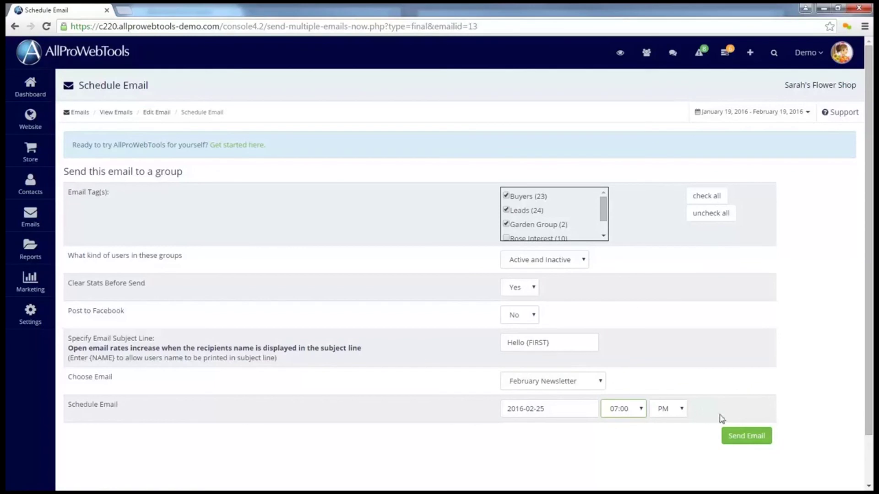
{"action": "left_click", "coordinate": [748, 436]}
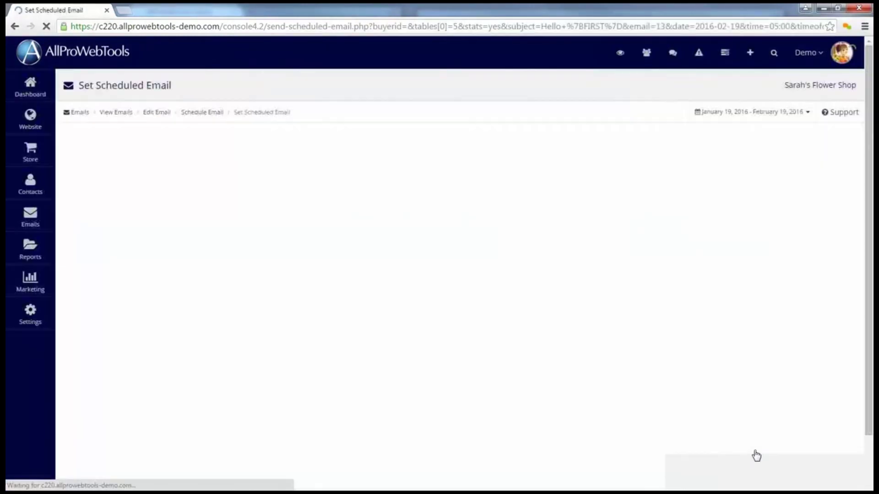
{"action": "mouse_move", "coordinate": [41, 222]}
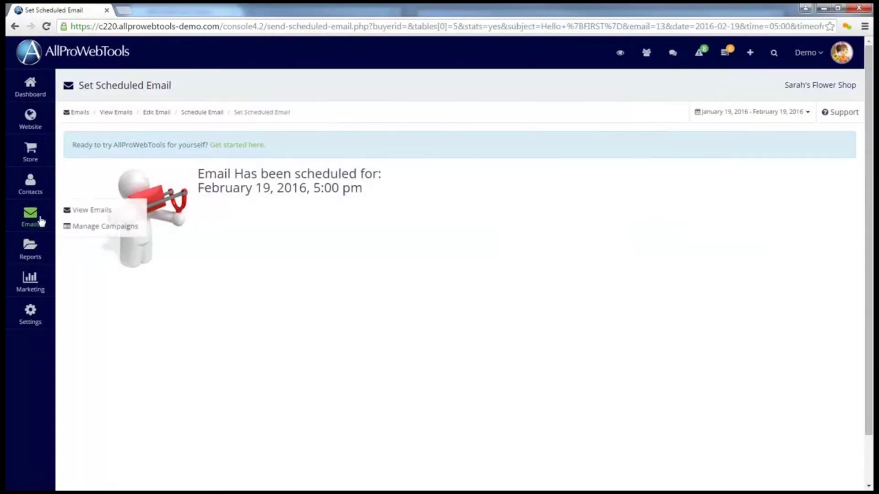
{"action": "left_click", "coordinate": [86, 214]}
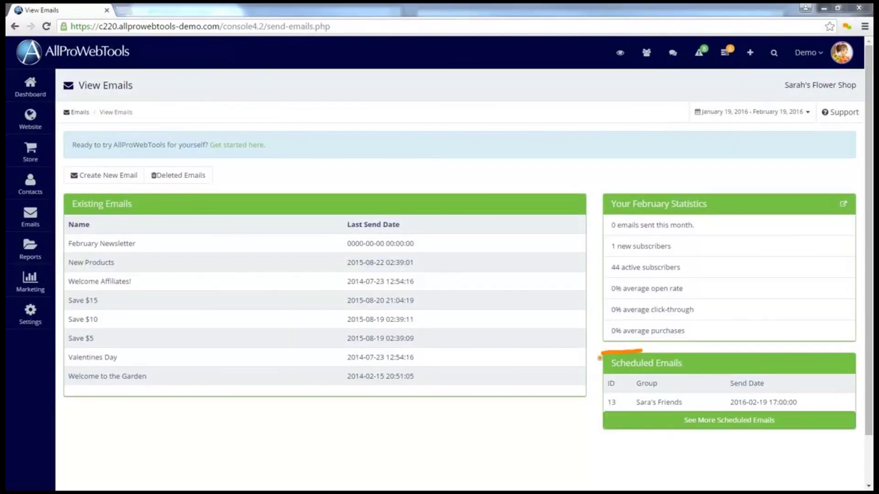